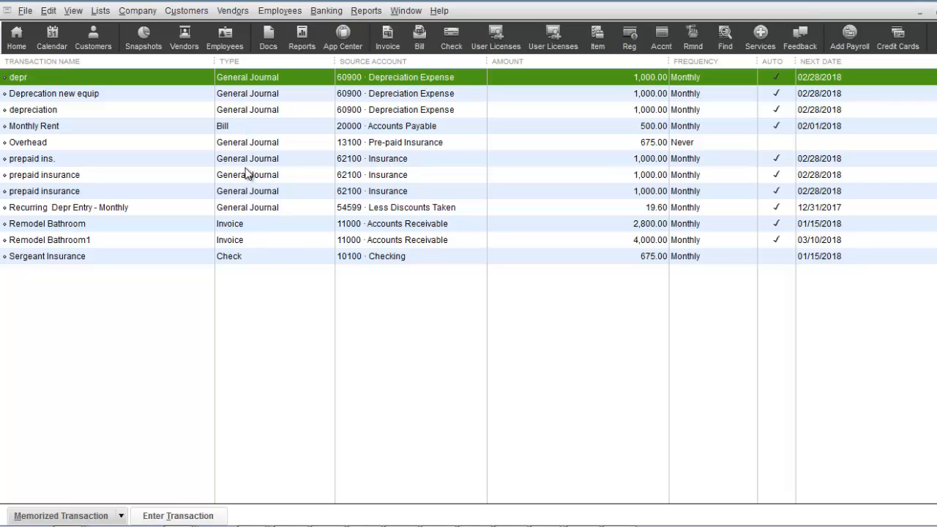
Create a new invoice for the first customer in the customer list and add a line with the Rent item.
{"action": "left_click", "coordinate": [182, 16]}
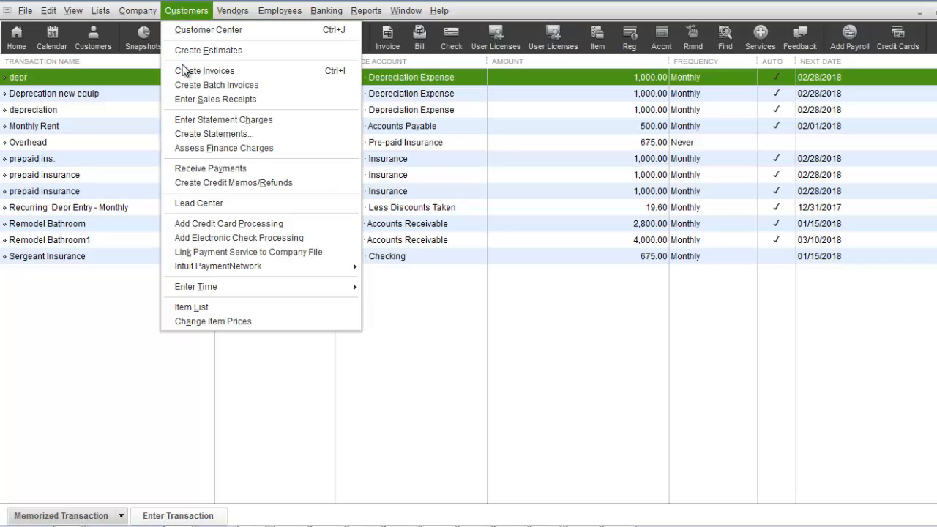
{"action": "left_click", "coordinate": [263, 73]}
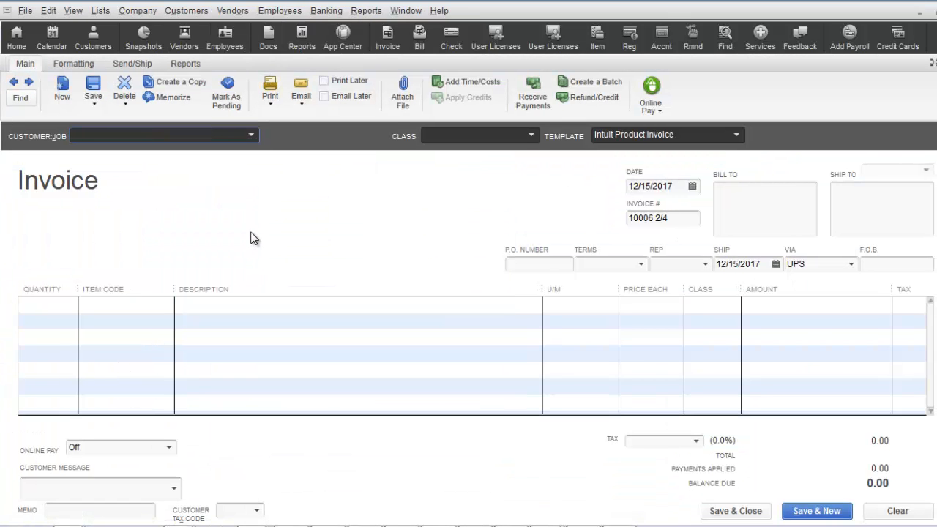
{"action": "left_click", "coordinate": [252, 137]}
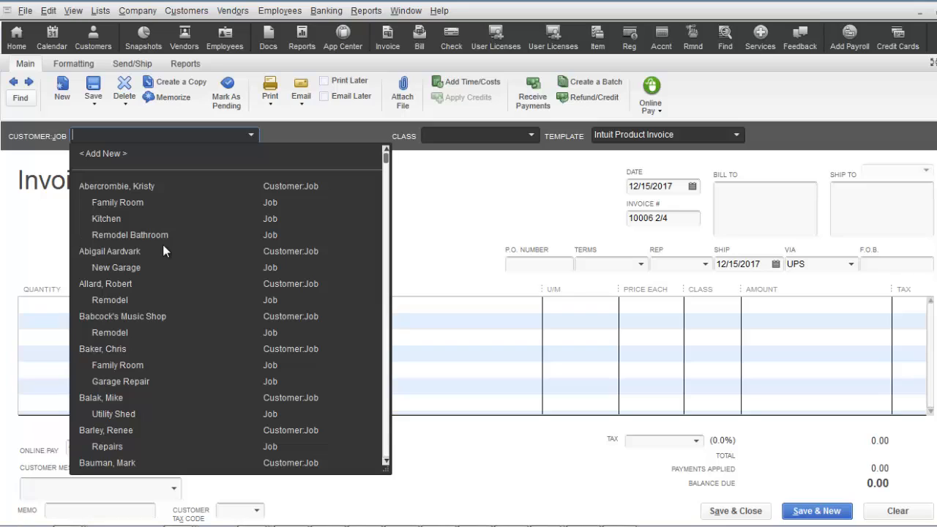
{"action": "left_click", "coordinate": [160, 186]}
{"action": "left_click", "coordinate": [88, 305]}
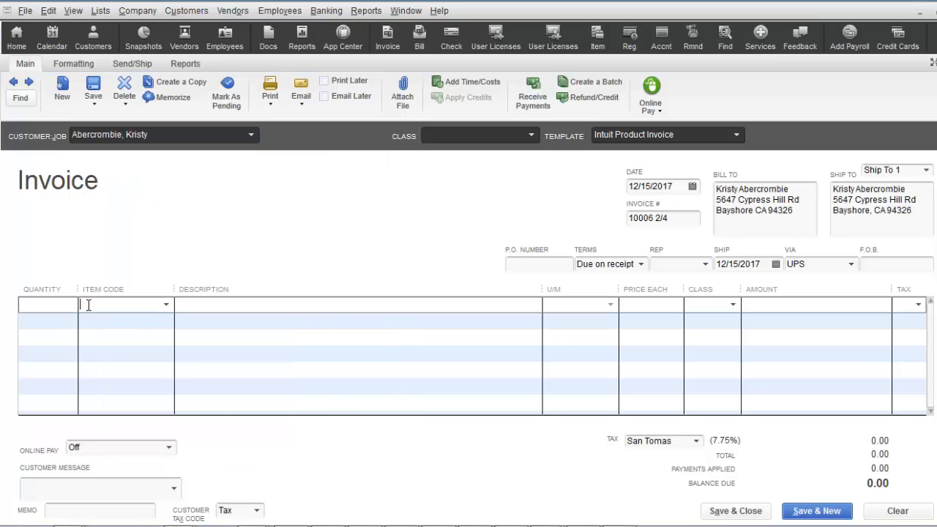
{"action": "type", "text": "Rent"}
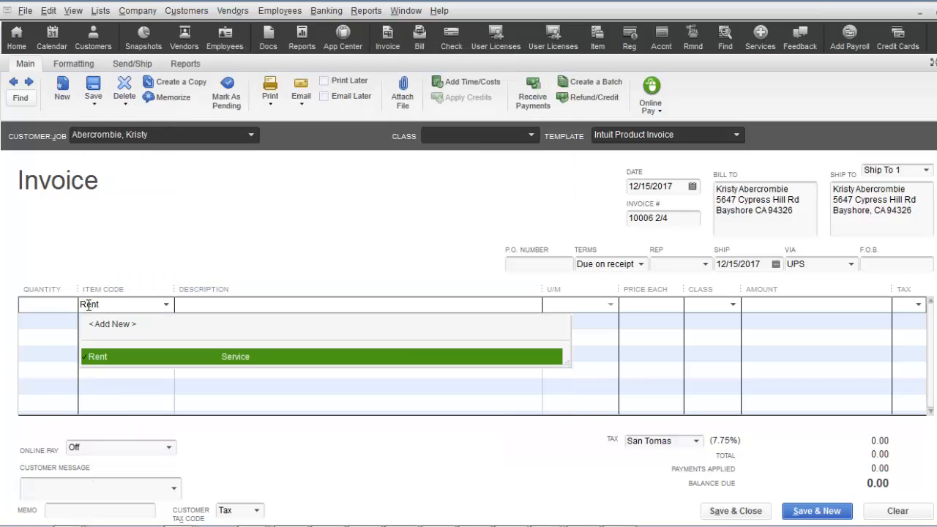
{"action": "key", "text": "Tab"}
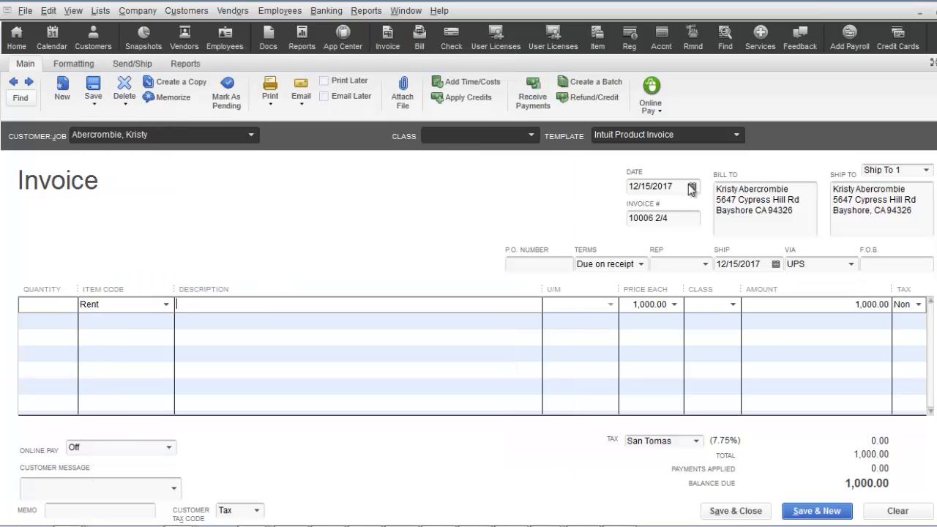
Set the invoice date to 01/01/2018.
{"action": "left_click", "coordinate": [691, 188]}
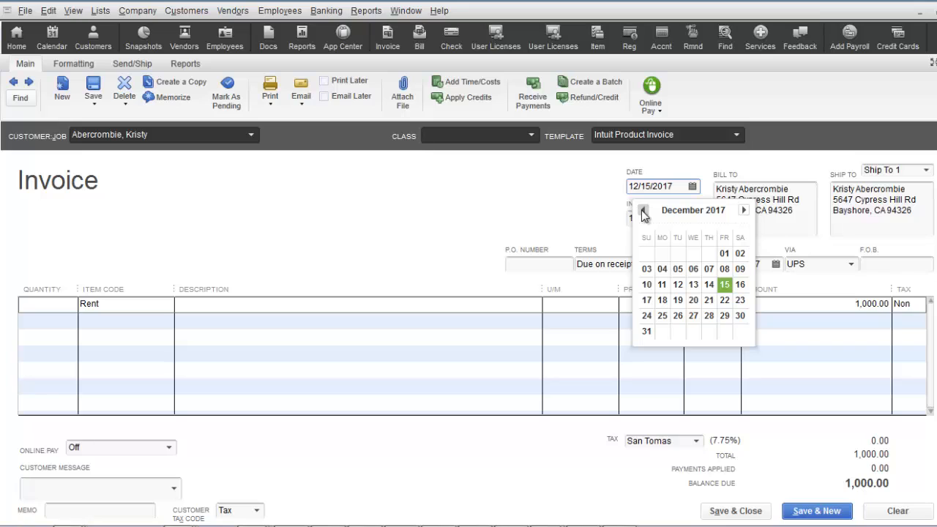
{"action": "left_click", "coordinate": [643, 212]}
{"action": "double_click", "coordinate": [743, 211]}
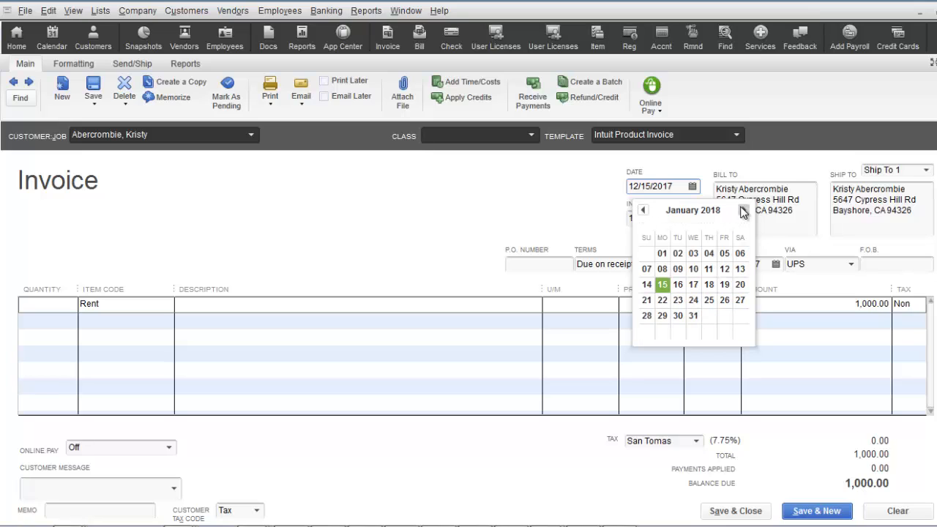
{"action": "left_click", "coordinate": [662, 253]}
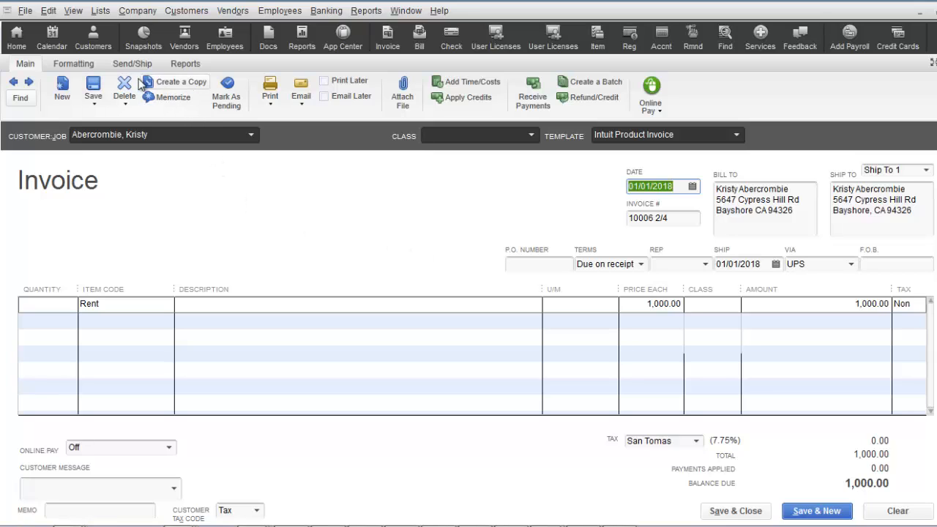
Start memorizing the invoice and append "-Rent" to the customer's name in the memorized transaction name.
{"action": "right_click", "coordinate": [269, 246]}
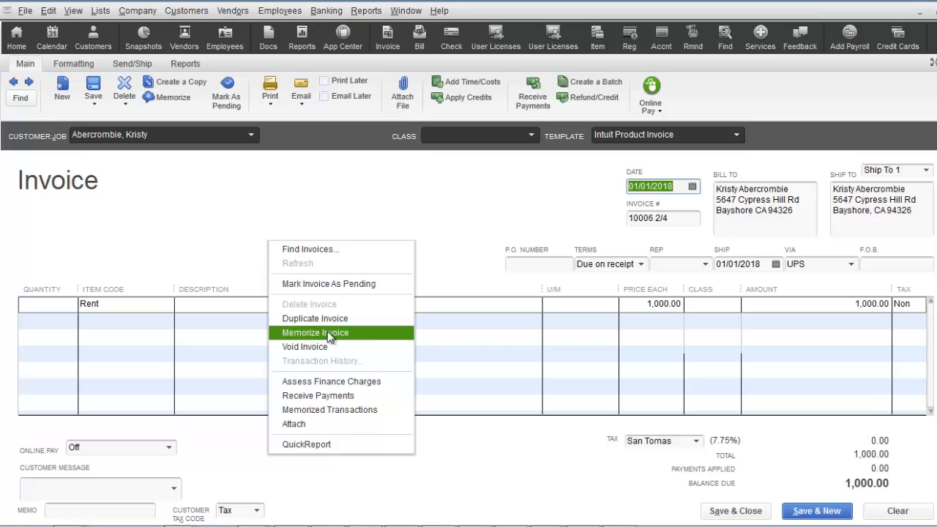
{"action": "left_click", "coordinate": [49, 11]}
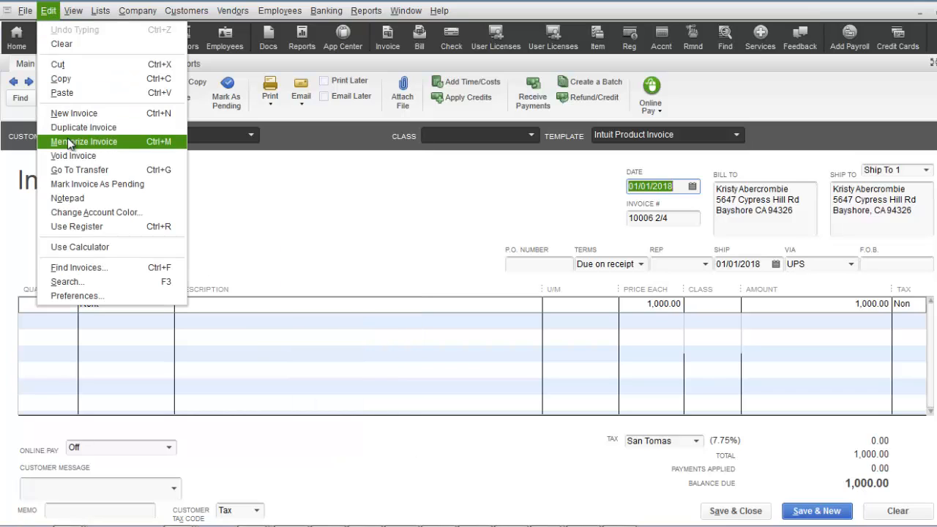
{"action": "left_click", "coordinate": [128, 141]}
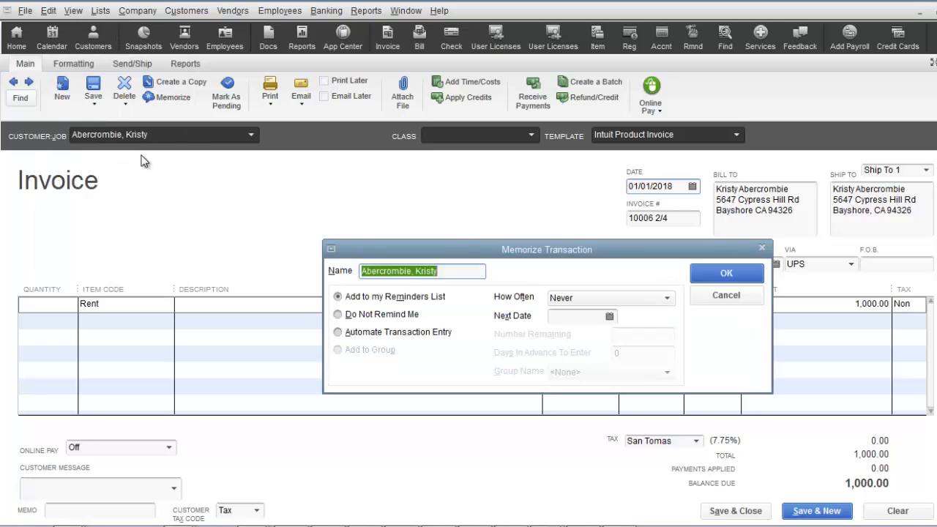
{"action": "left_click_drag", "start_coordinate": [362, 242], "coordinate": [262, 206]}
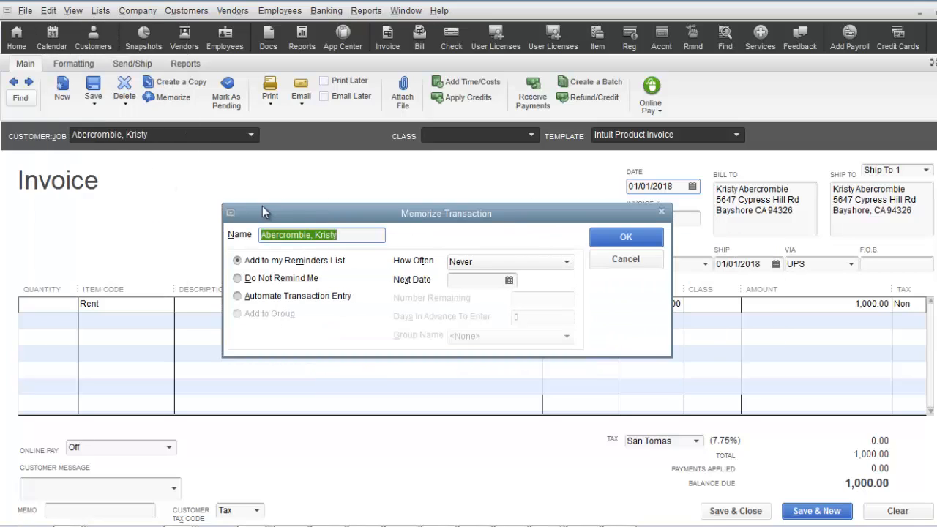
{"action": "left_click", "coordinate": [339, 235]}
{"action": "type", "text": "-Ren"}
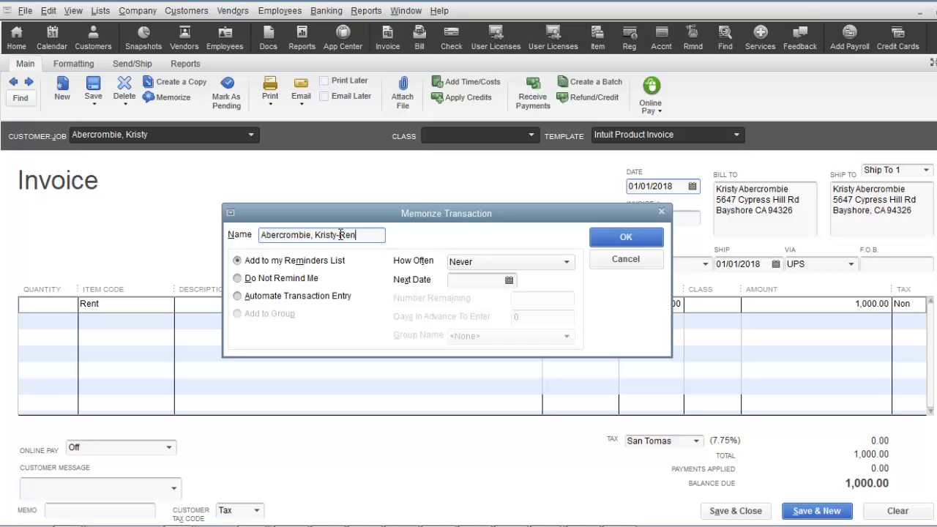
{"action": "type", "text": "t"}
Automate the memorized transaction's entry with a Monthly frequency and 02/01/2018 as the next date.
{"action": "left_click", "coordinate": [238, 297]}
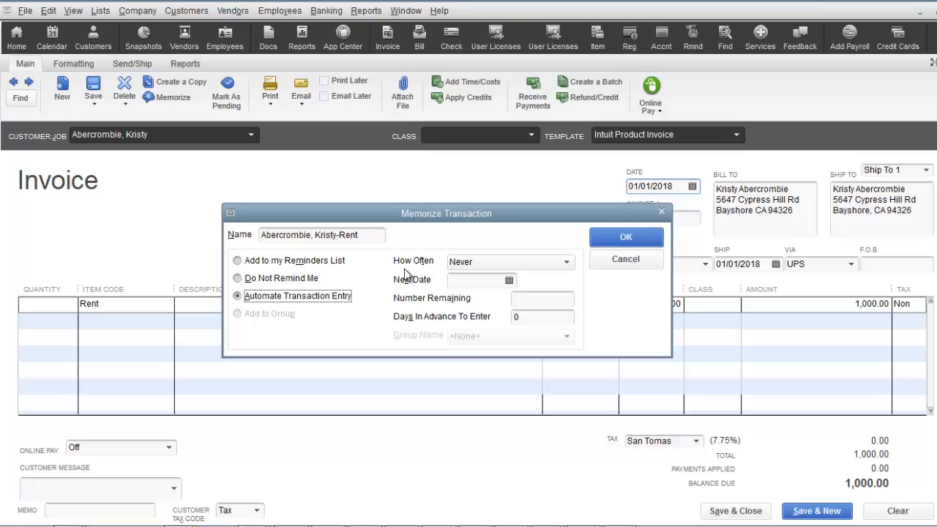
{"action": "left_click", "coordinate": [568, 263]}
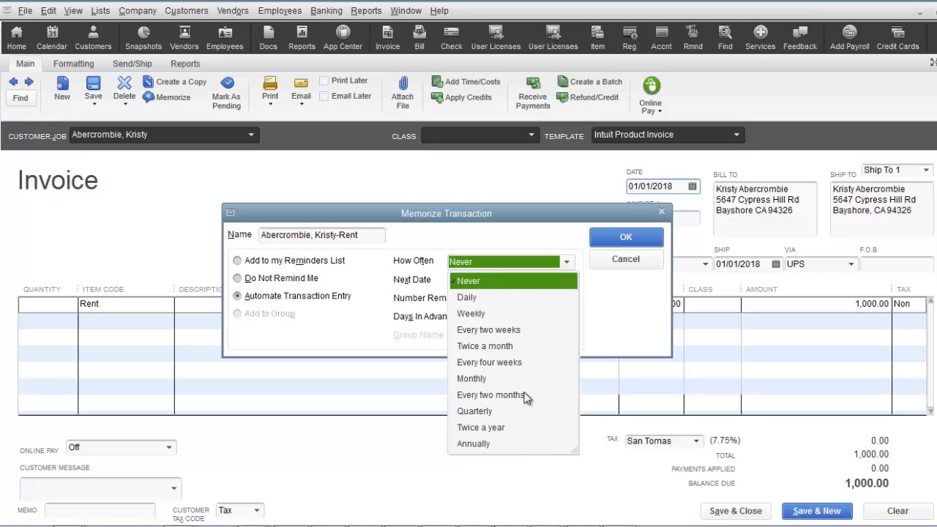
{"action": "left_click", "coordinate": [491, 379]}
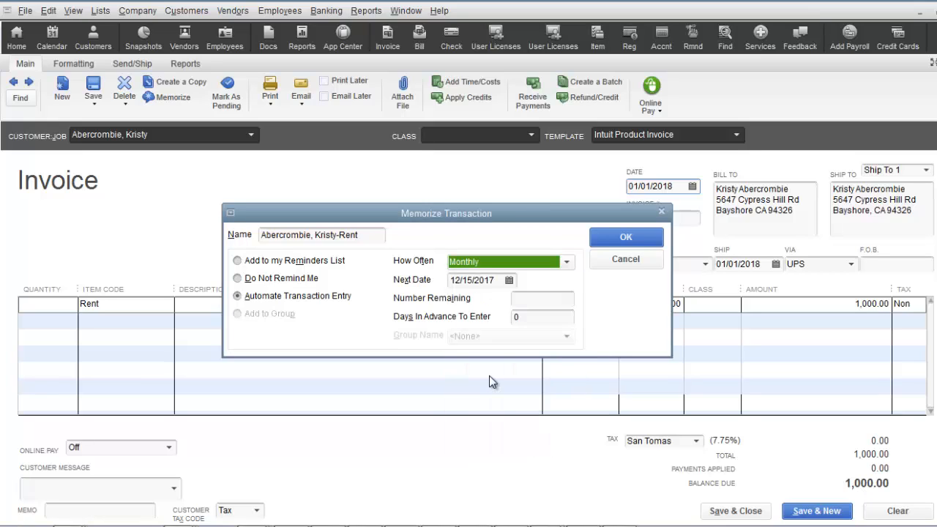
{"action": "left_click", "coordinate": [508, 281]}
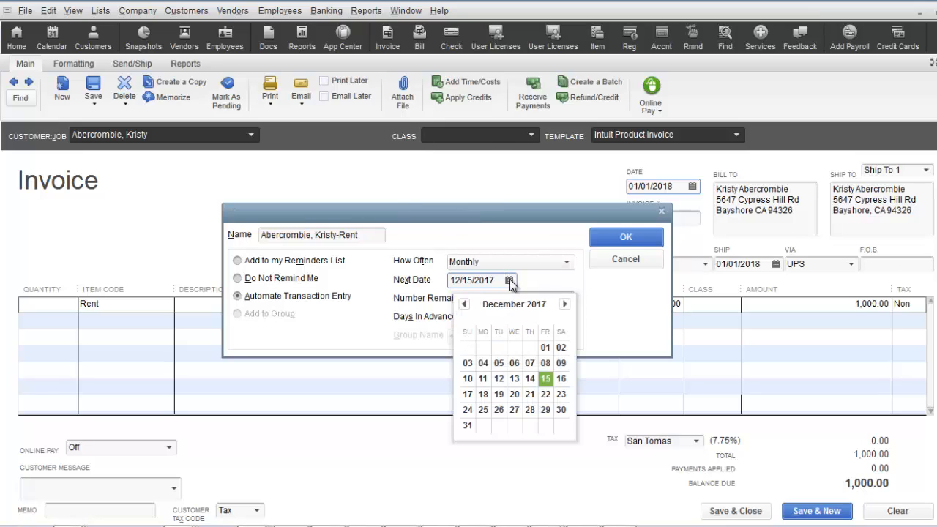
{"action": "left_click", "coordinate": [564, 304]}
{"action": "left_click", "coordinate": [564, 304]}
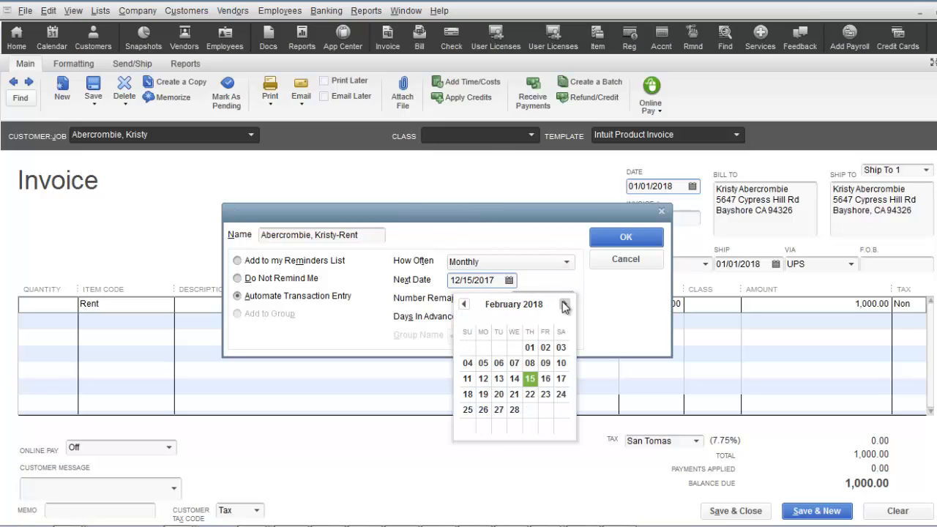
{"action": "left_click", "coordinate": [530, 348]}
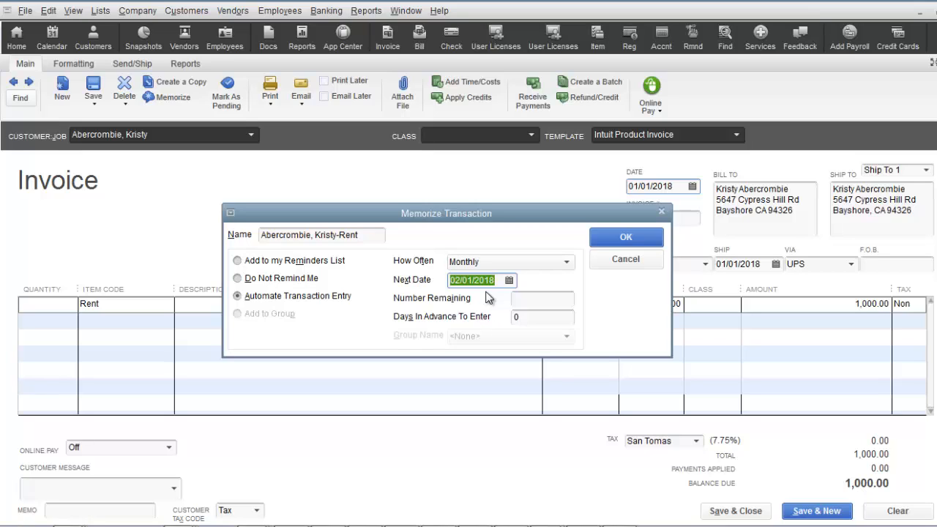
Finish memorizing the transaction with 11 entries remaining, and save and close the invoice, accepting the customer's exceeded credit limit.
{"action": "left_click", "coordinate": [521, 298]}
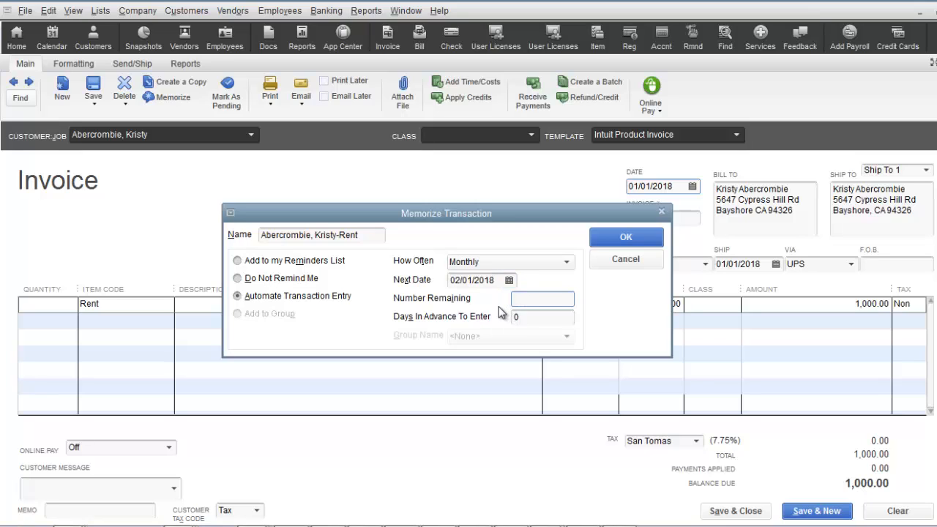
{"action": "type", "text": "11"}
{"action": "left_click", "coordinate": [610, 244]}
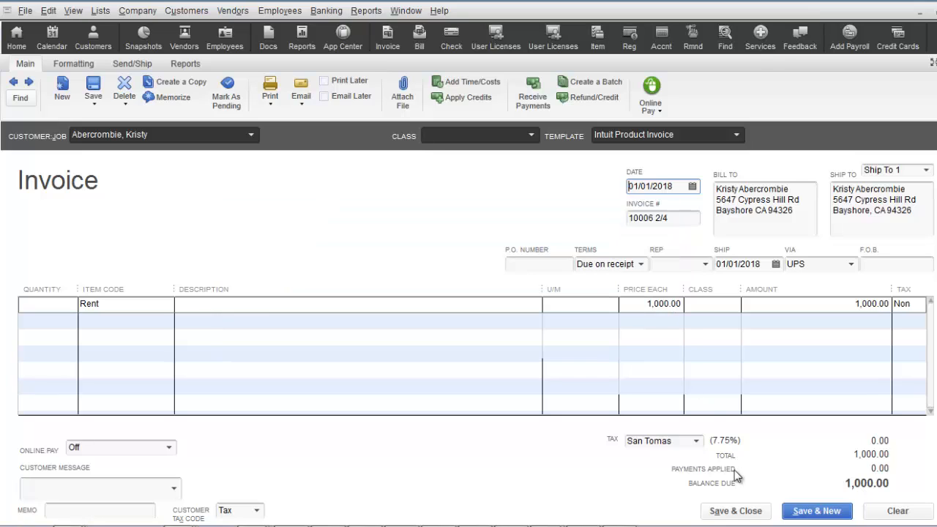
{"action": "left_click", "coordinate": [747, 512]}
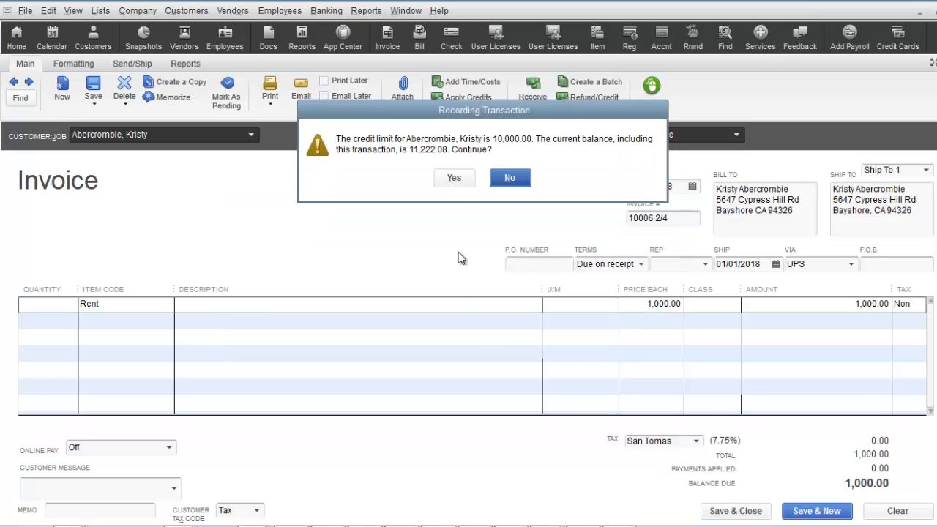
{"action": "left_click", "coordinate": [451, 179]}
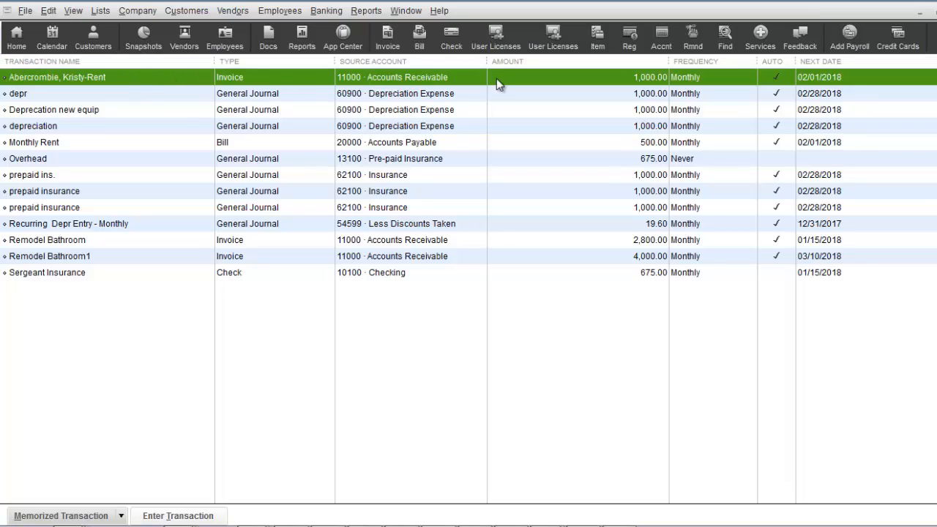
Open the memorized customer rent invoice from the list as a new transaction, accepting its future date.
{"action": "left_click", "coordinate": [120, 516]}
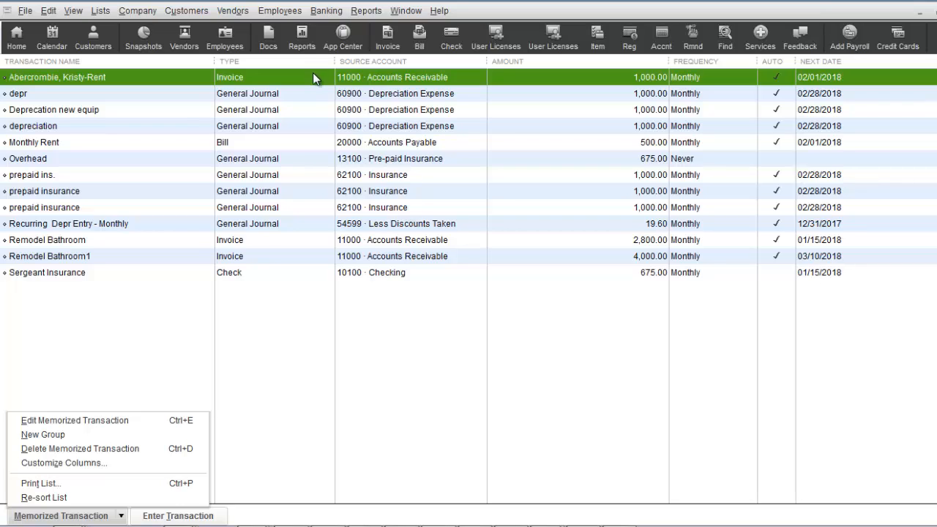
{"action": "key", "text": "Escape"}
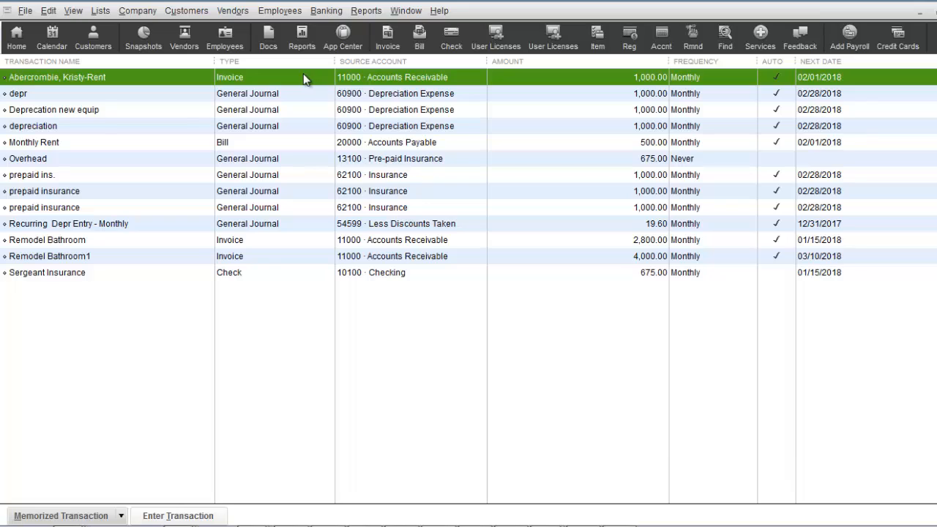
{"action": "double_click", "coordinate": [303, 74]}
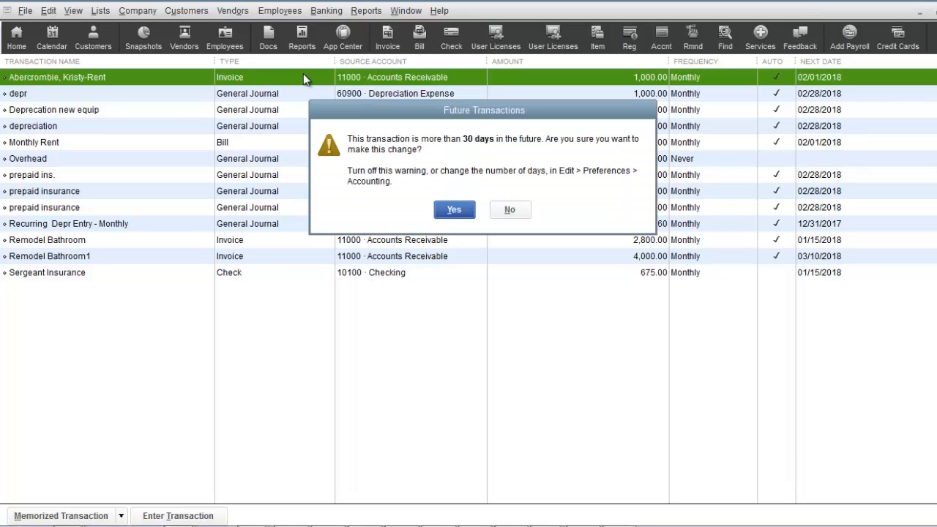
{"action": "left_click", "coordinate": [455, 210]}
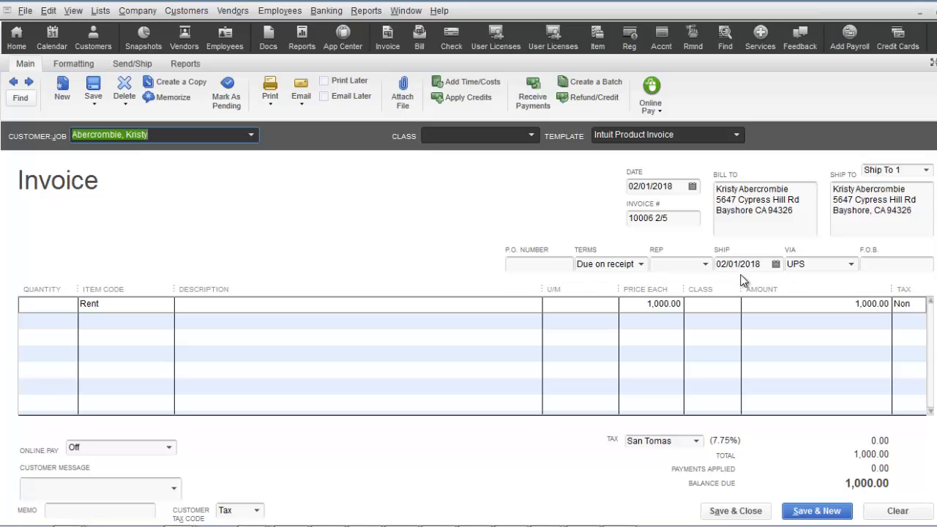
Set the Rent line's price to 900.00, start memorizing the changed invoice, and cancel replacing the existing memorized transaction.
{"action": "left_click", "coordinate": [633, 304]}
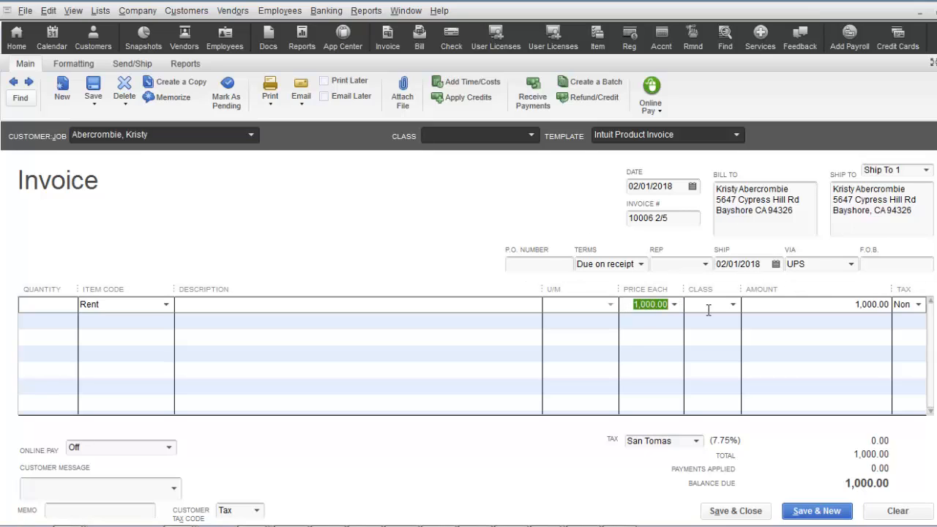
{"action": "type", "text": "900.00"}
{"action": "left_click", "coordinate": [168, 96]}
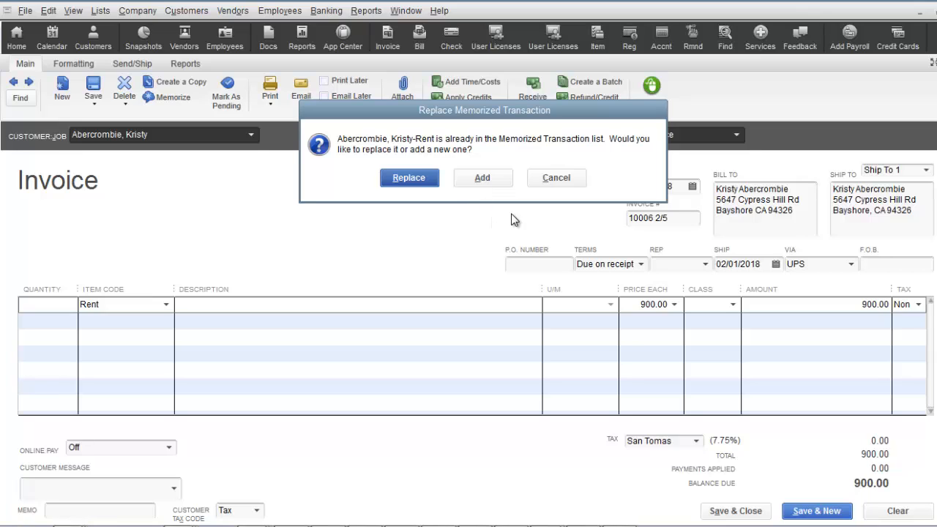
{"action": "left_click", "coordinate": [550, 183]}
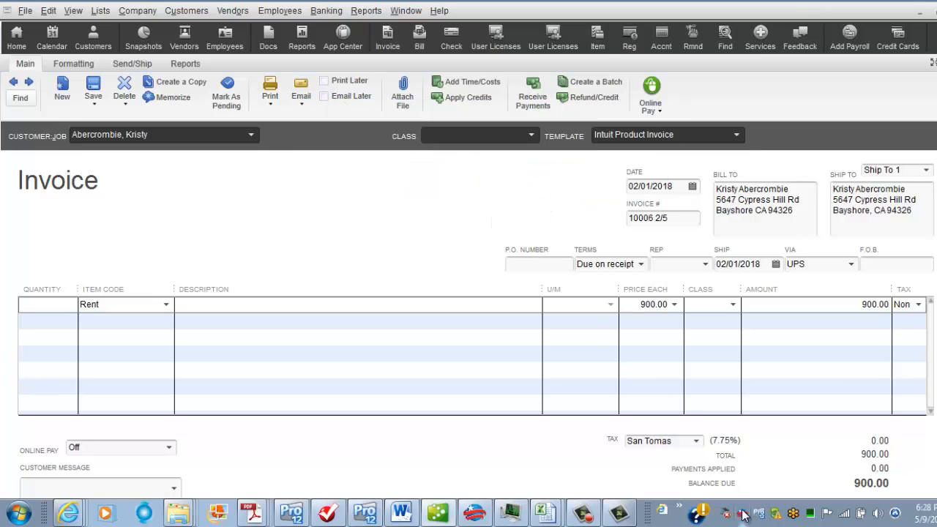